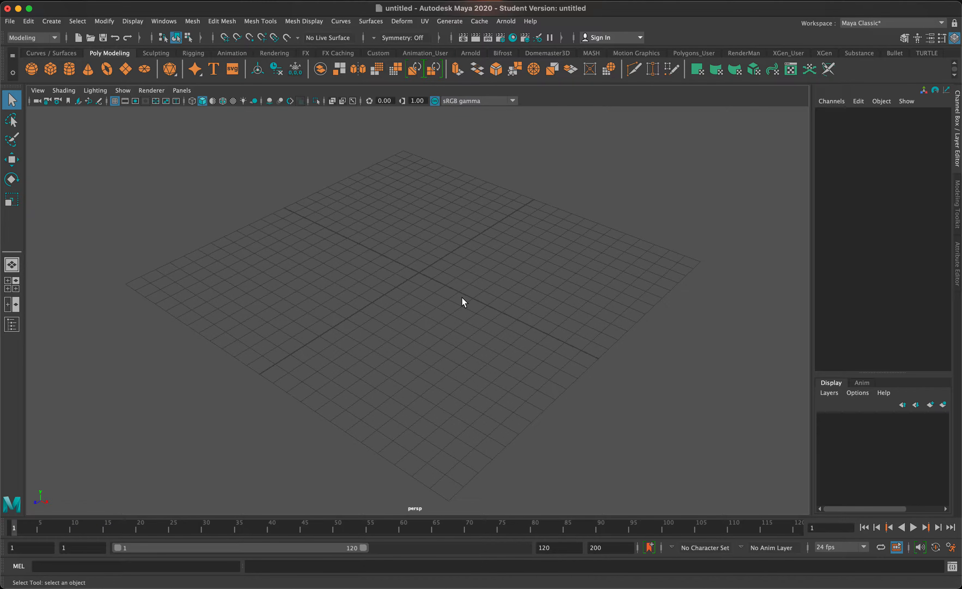
# - Set the project to the Head Modeling folder on the Desktop and create a default workspace there
pyautogui.keyDown('alt'); pyautogui.moveTo(462, 298); pyautogui.dragTo(412, 310); pyautogui.keyUp('alt')
pyautogui.click(11, 21)
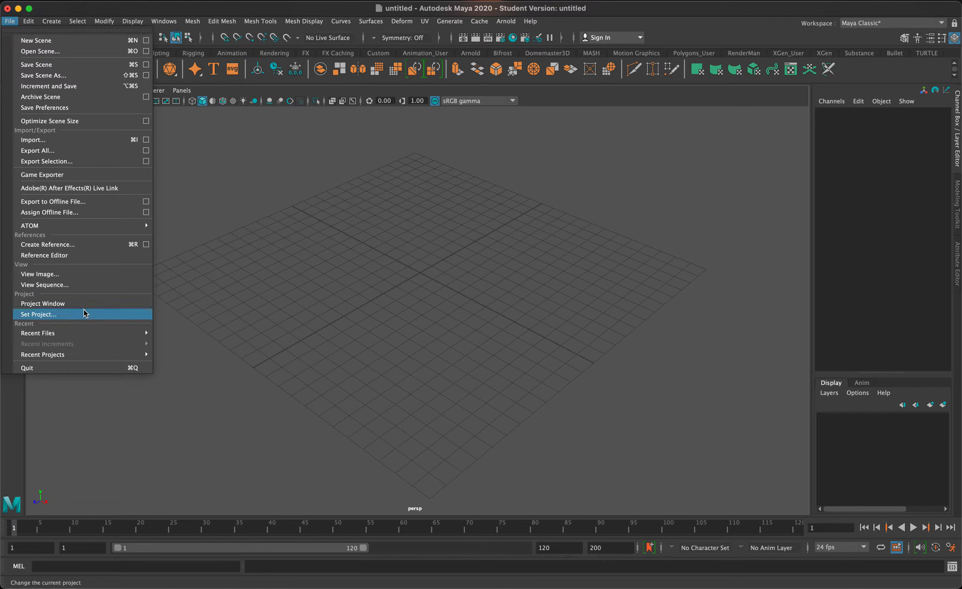
pyautogui.click(98, 314)
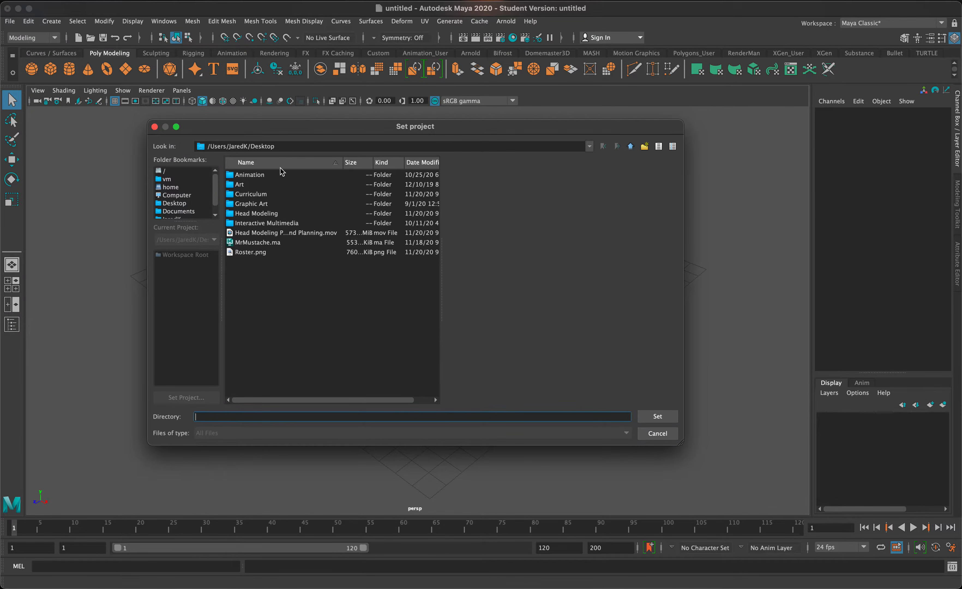
pyautogui.doubleClick(256, 214)
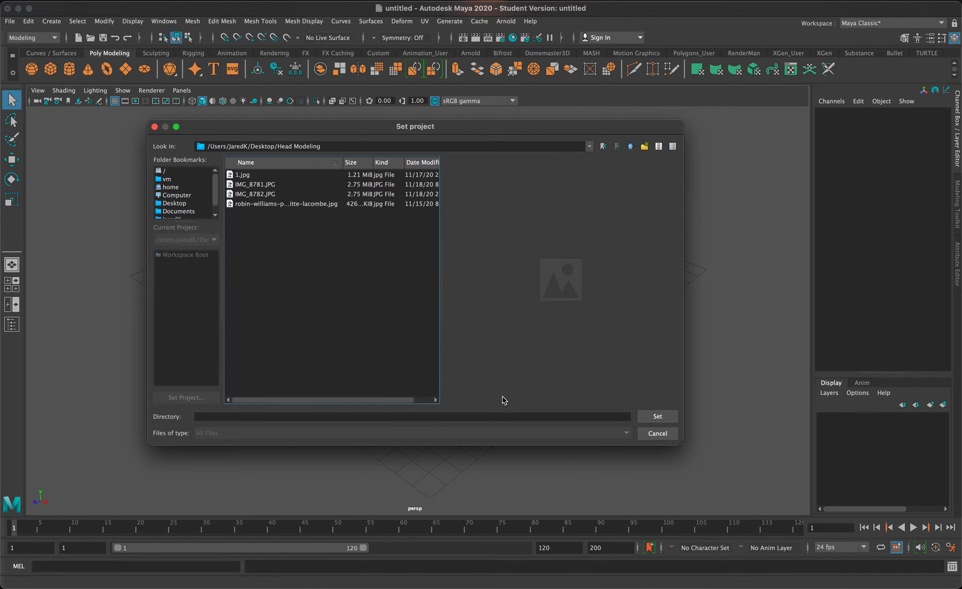
pyautogui.click(661, 418)
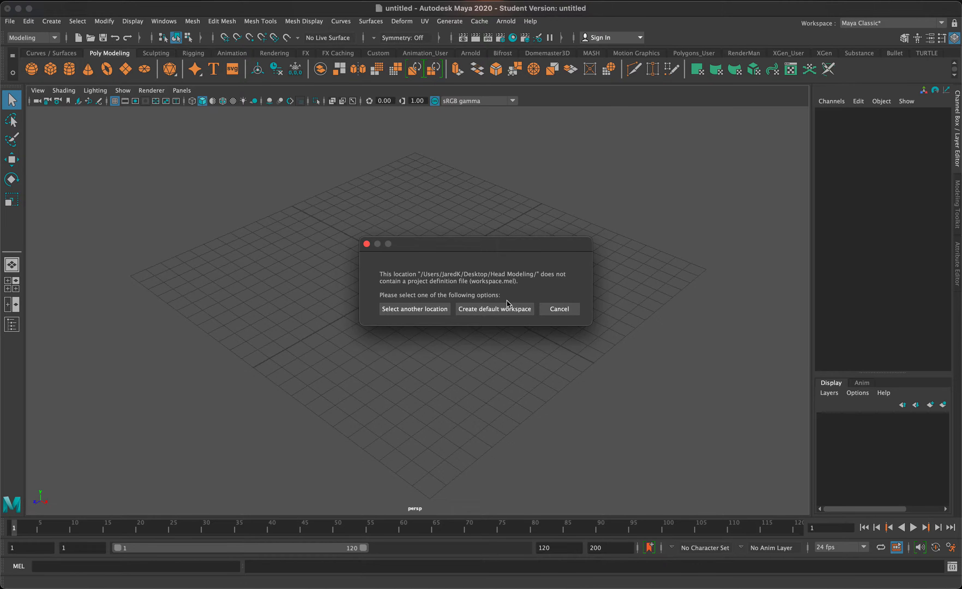
pyautogui.click(506, 308)
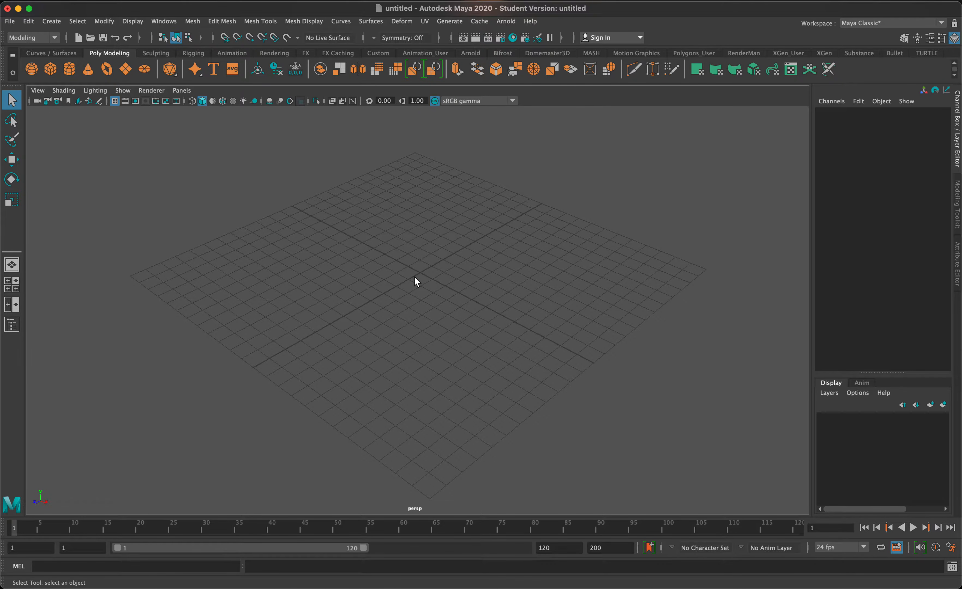
# - Switch to the four-view layout and open the image plane import for the front view
pyautogui.press('space')
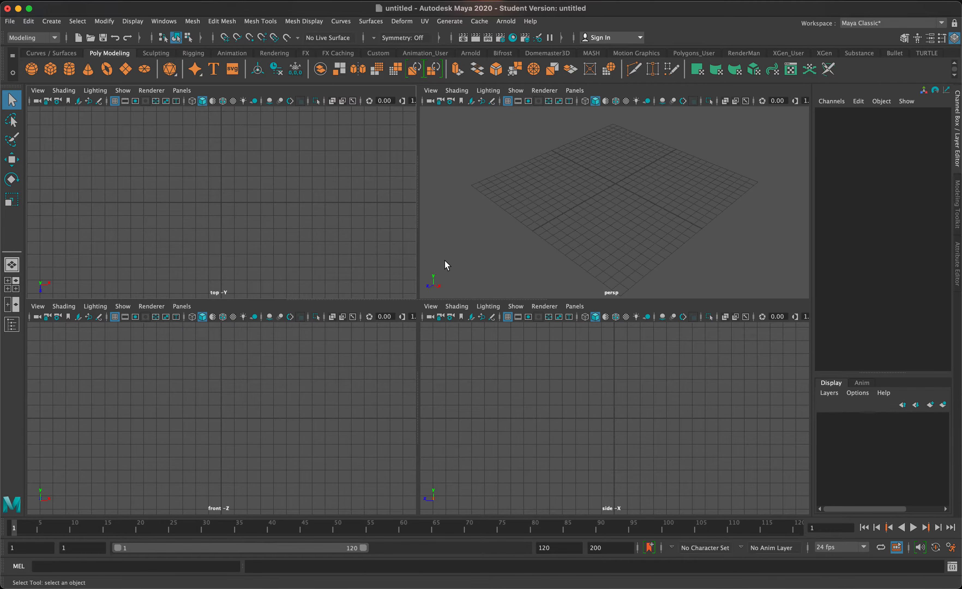
pyautogui.keyDown('alt'); pyautogui.moveTo(460, 265); pyautogui.dragTo(500, 247); pyautogui.keyUp('alt')
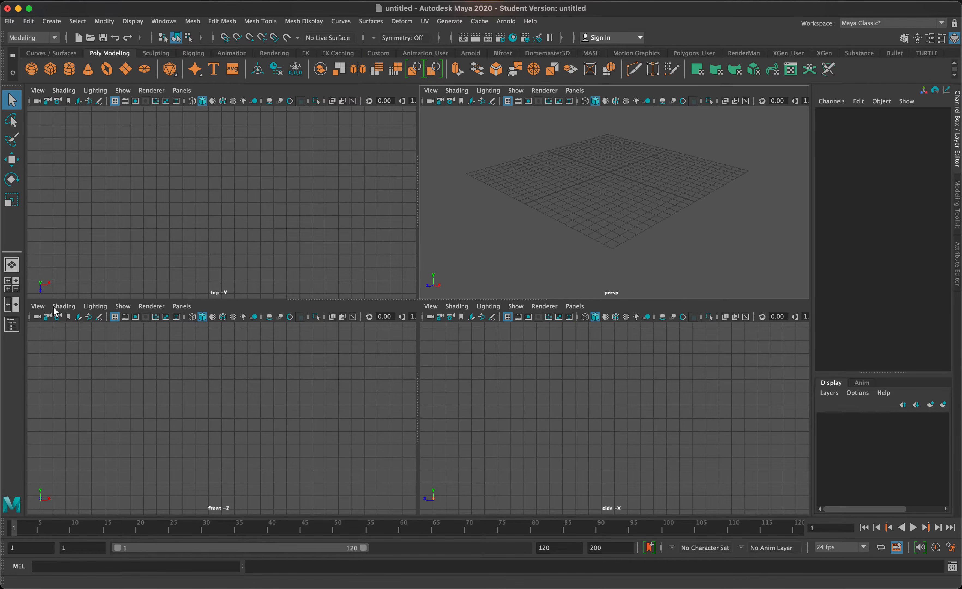
pyautogui.click(38, 306)
pyautogui.moveTo(150, 549)
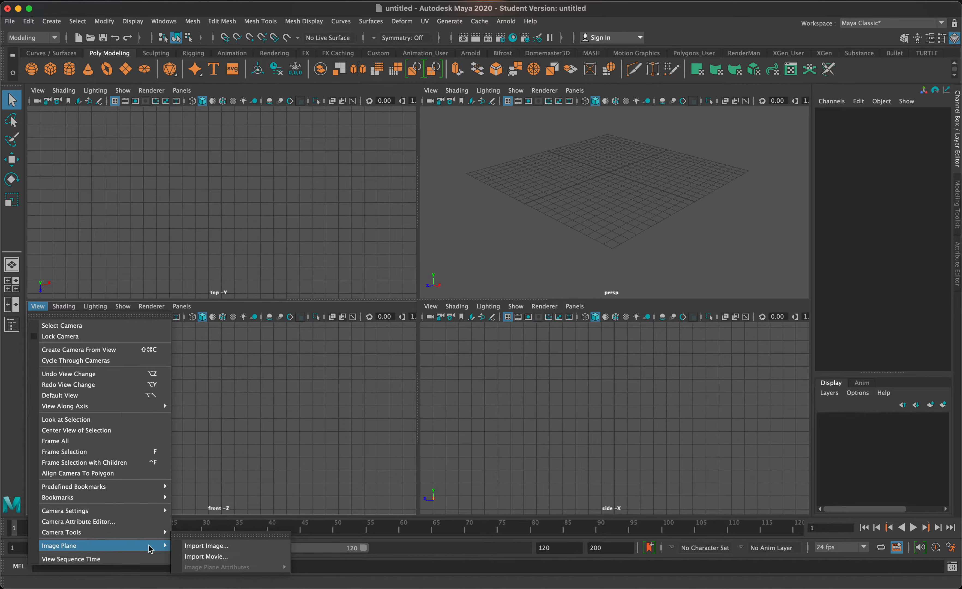
pyautogui.click(325, 428)
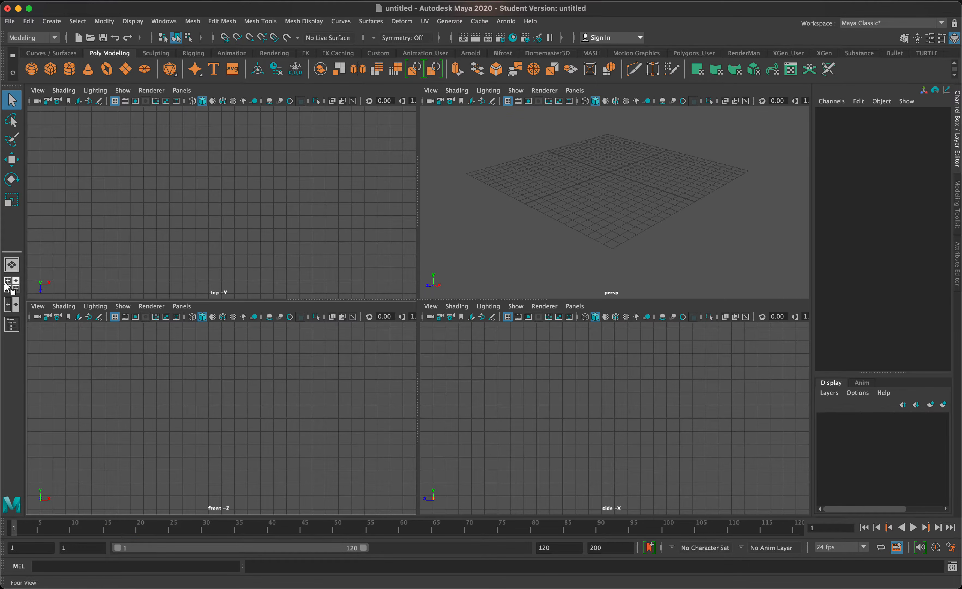
pyautogui.click(36, 311)
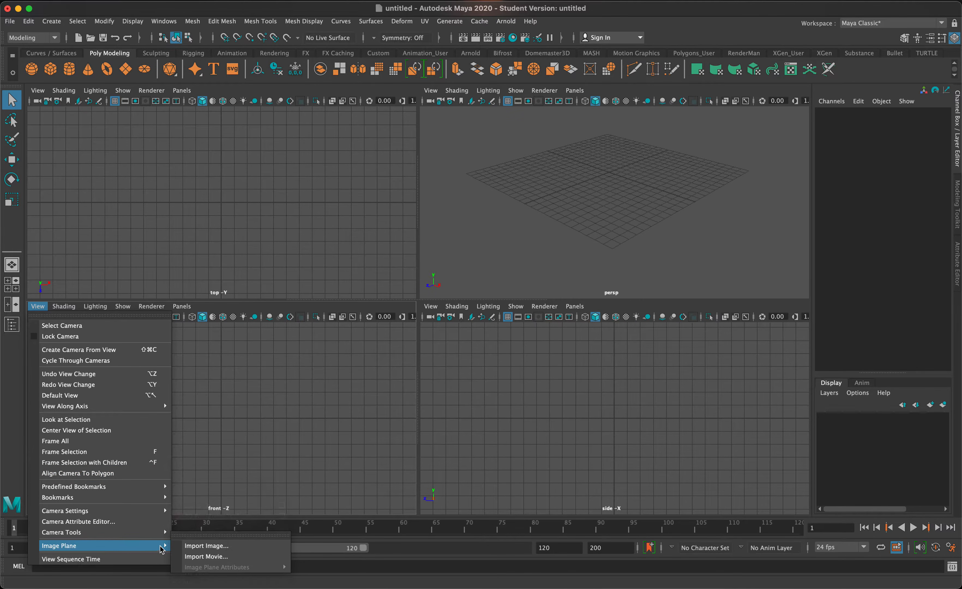
pyautogui.click(183, 547)
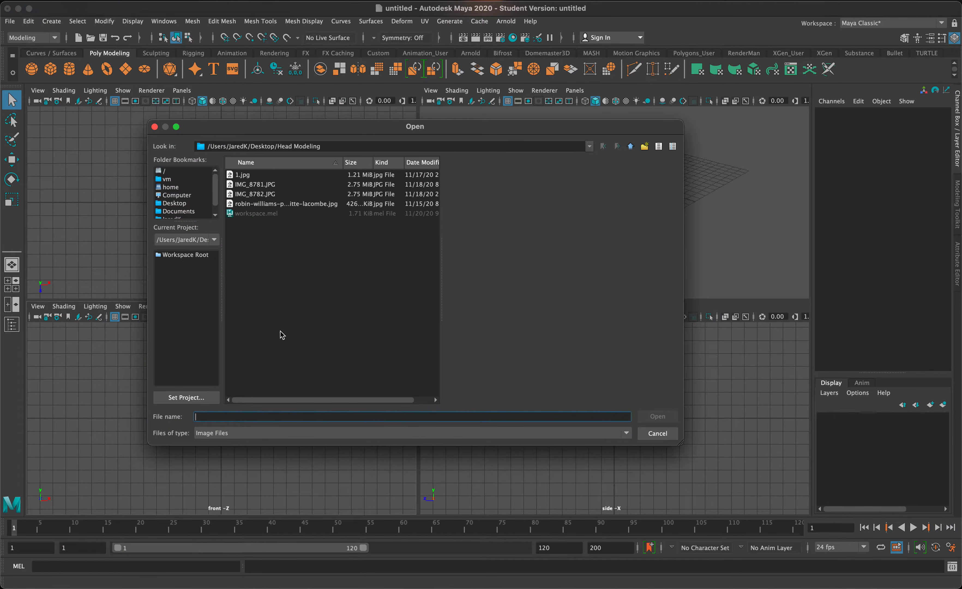
# - Preview the reference photos in the Head Modeling folder and import IMG_8781.JPG as the front view's image plane
pyautogui.click(242, 175)
pyautogui.click(246, 184)
pyautogui.click(251, 195)
pyautogui.click(259, 204)
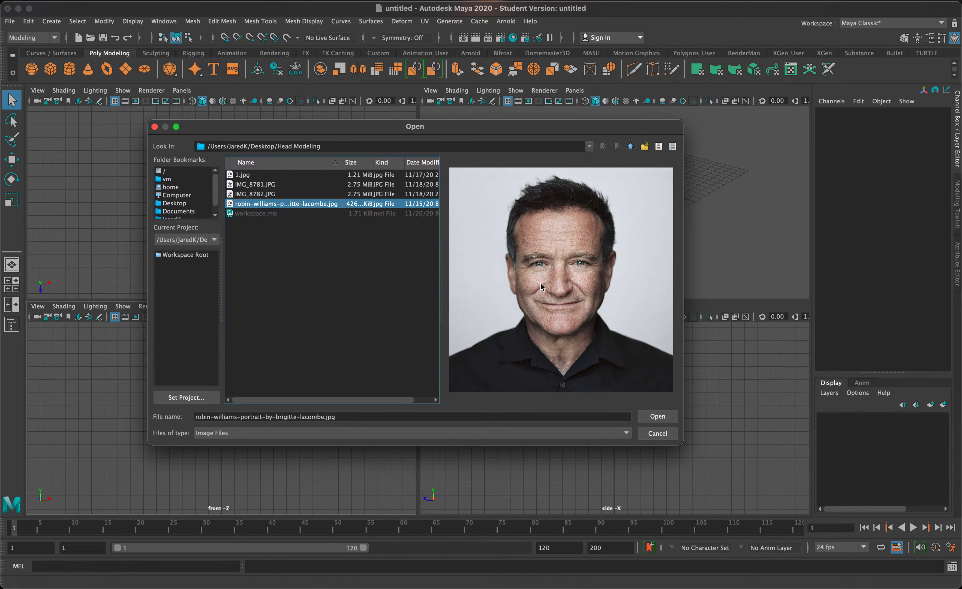
pyautogui.click(321, 177)
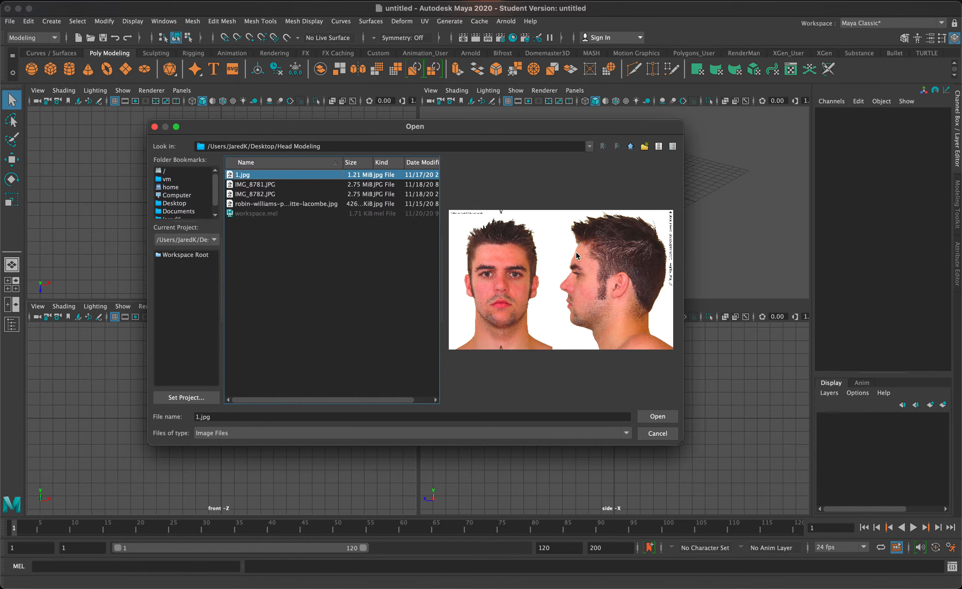
pyautogui.click(274, 185)
pyautogui.click(273, 194)
pyautogui.click(272, 186)
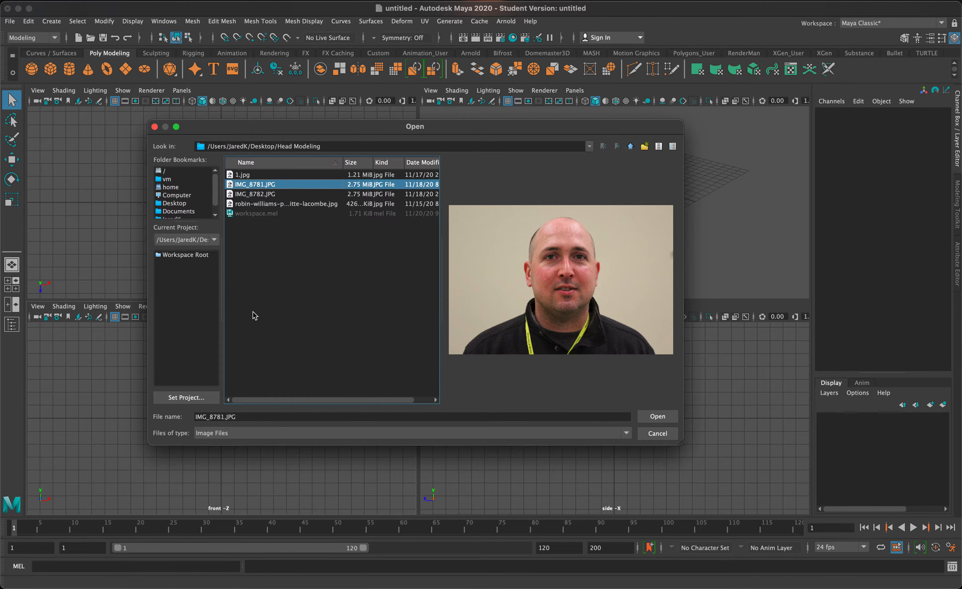
pyautogui.click(667, 417)
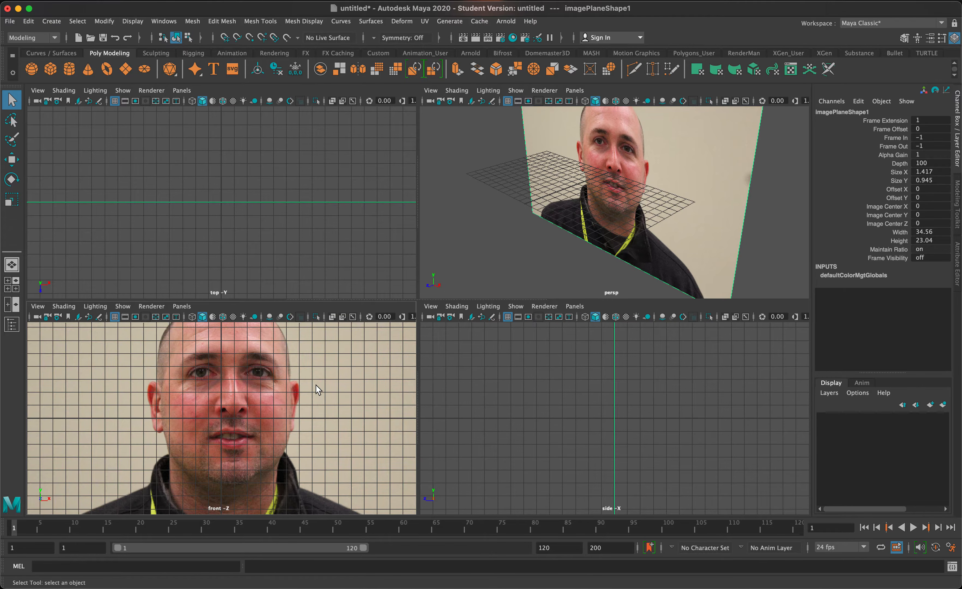
# - Move the front image plane sideways to a Translate X of about -0.869, centring the face on the grid, and deselect it
pyautogui.click(316, 384)
pyautogui.press('w')
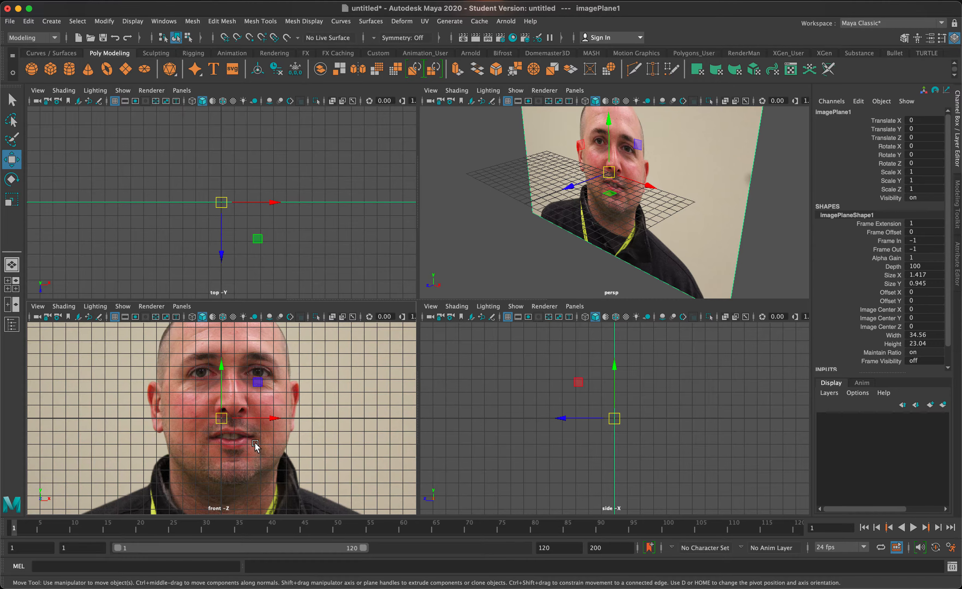
pyautogui.moveTo(270, 418); pyautogui.dragTo(257, 419)
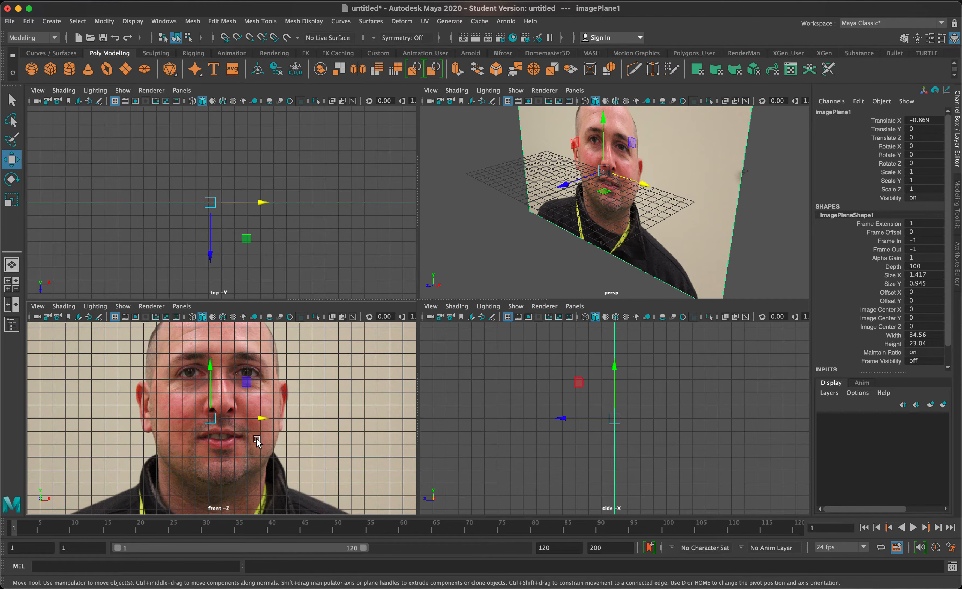
pyautogui.click(470, 435)
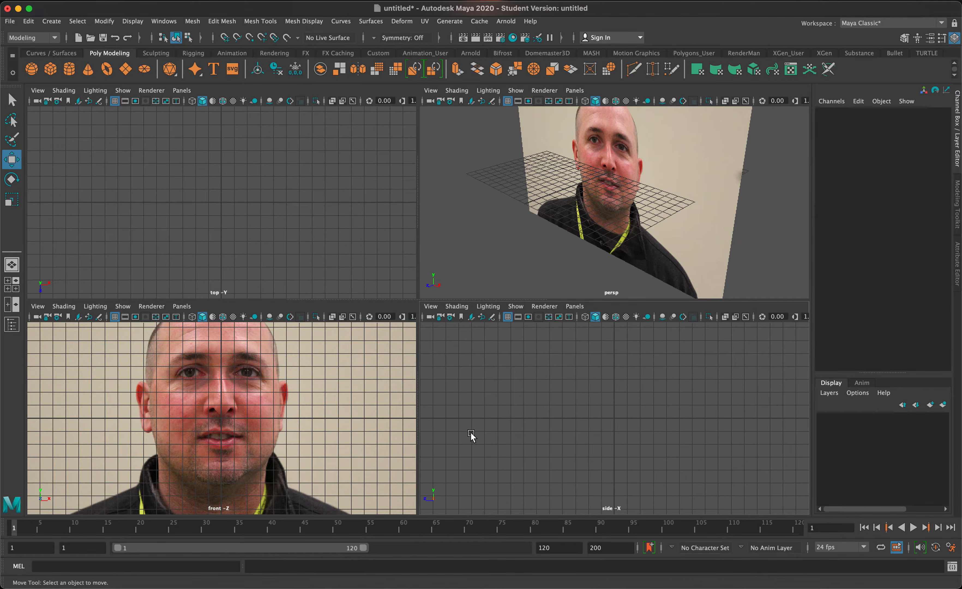
# - Import IMG_8782.JPG as an image plane in the side view
pyautogui.click(431, 306)
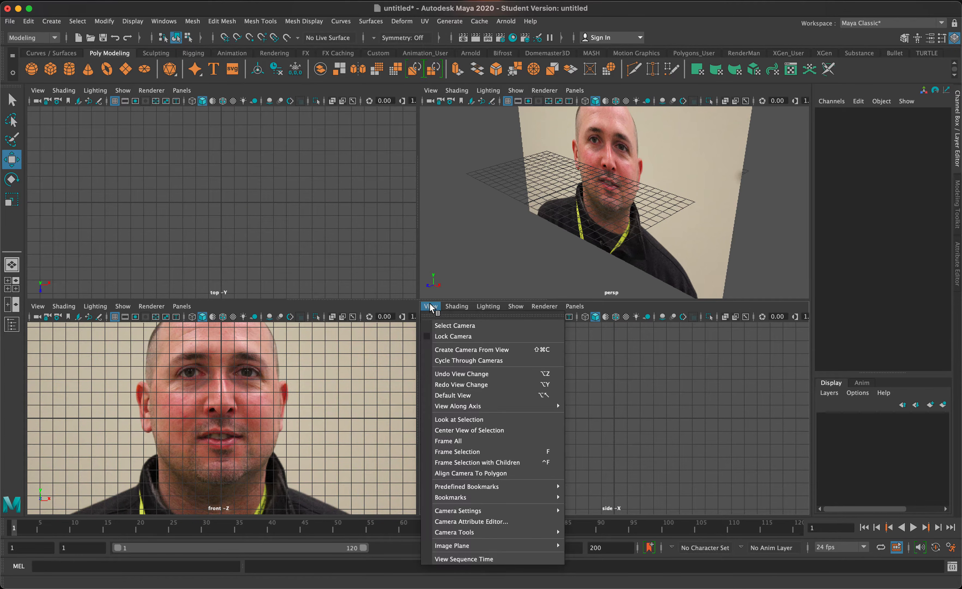
pyautogui.moveTo(500, 547)
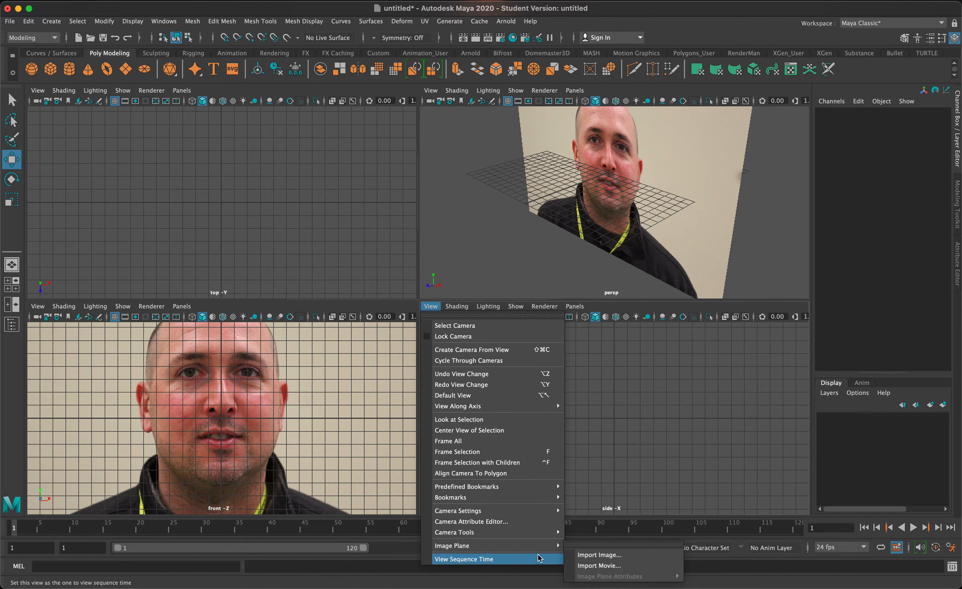
pyautogui.click(584, 555)
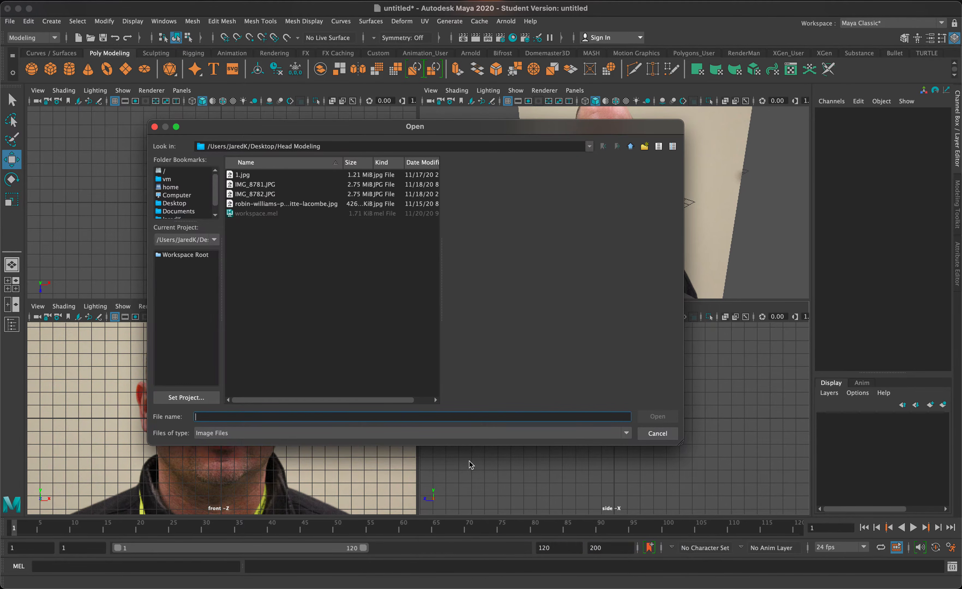
pyautogui.click(264, 194)
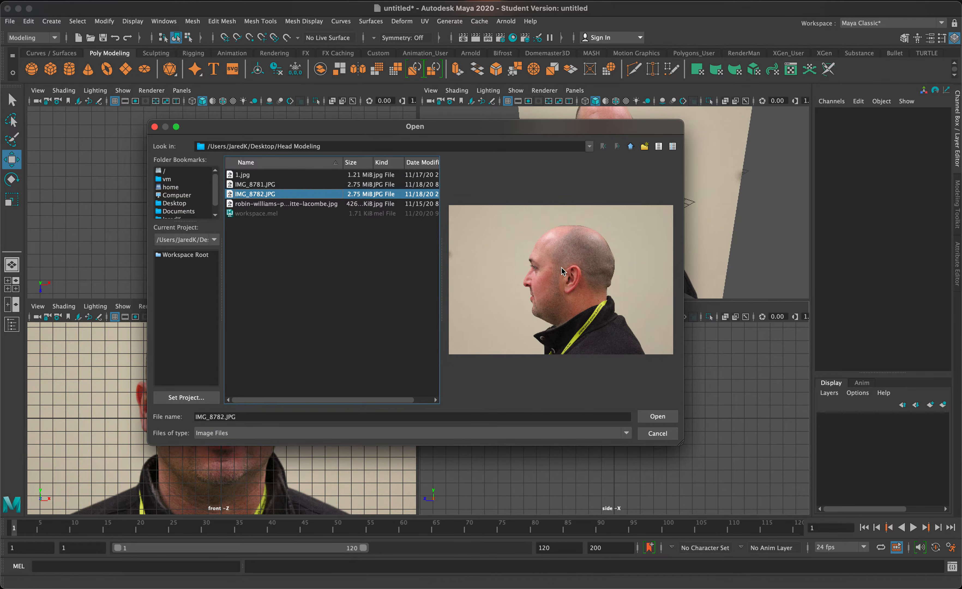
pyautogui.click(671, 415)
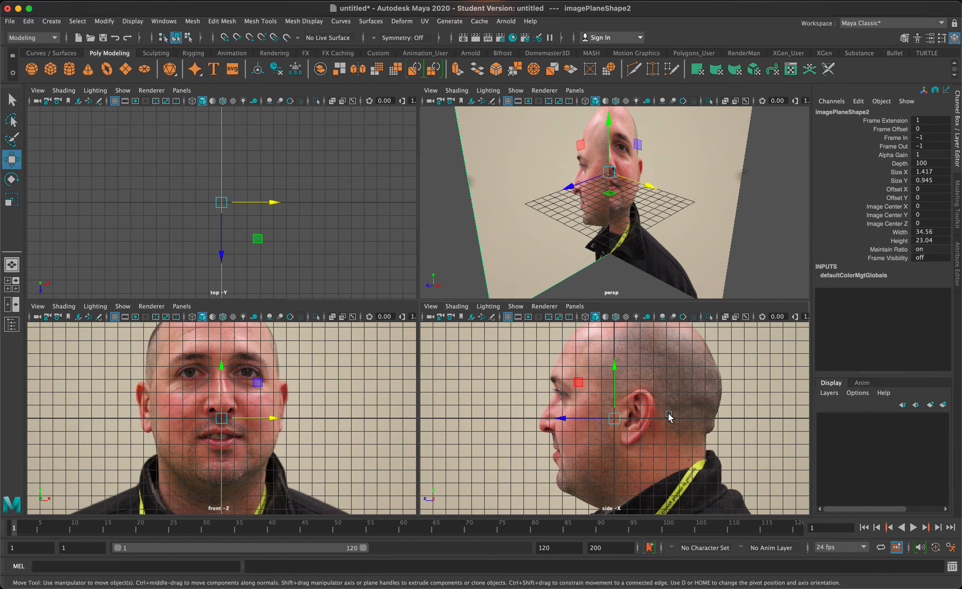
# - In the maximized perspective view, lower the front image plane to a Translate Y of about -1.333 to match the side photo's features
pyautogui.press('f')
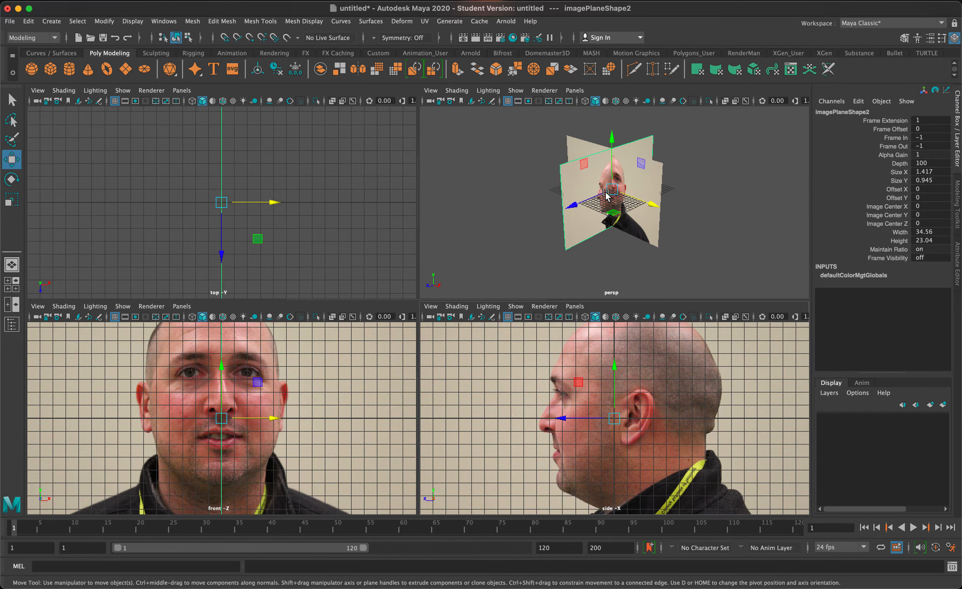
pyautogui.keyDown('alt'); pyautogui.moveTo(666, 215); pyautogui.dragTo(638, 215); pyautogui.keyUp('alt')
pyautogui.press('space')
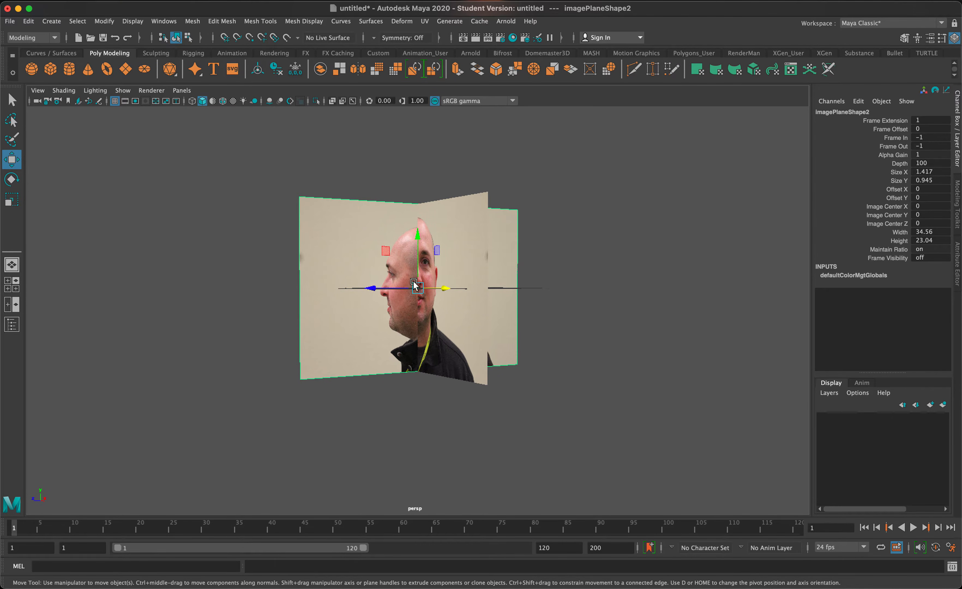
pyautogui.click(433, 241)
pyautogui.moveTo(414, 238); pyautogui.dragTo(415, 248)
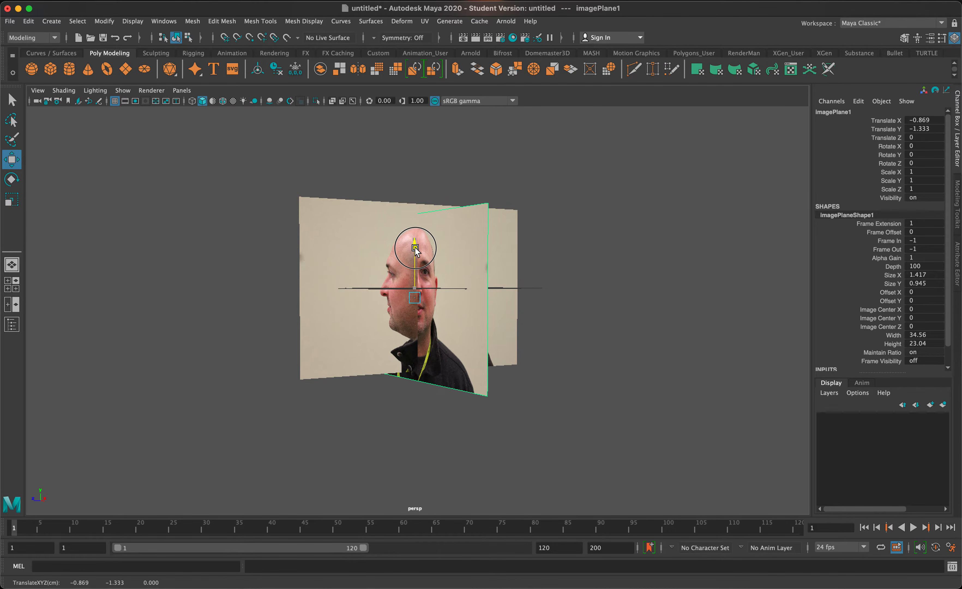
pyautogui.keyDown('alt'); pyautogui.moveTo(582, 263); pyautogui.dragTo(530, 309); pyautogui.keyUp('alt')
pyautogui.scroll(5, 591, 279)
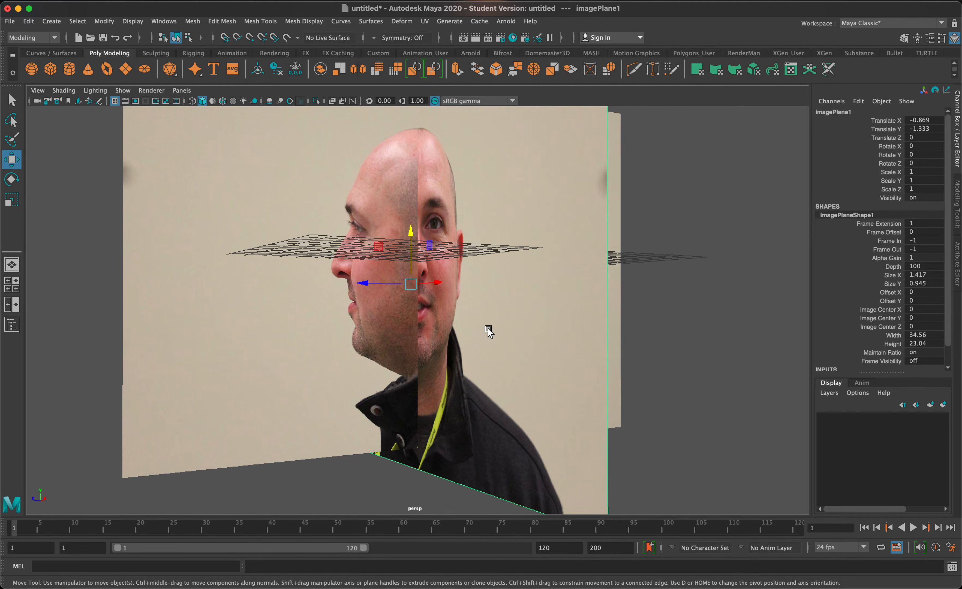
pyautogui.keyDown('alt'); pyautogui.moveTo(408, 365); pyautogui.dragTo(444, 366); pyautogui.keyUp('alt')
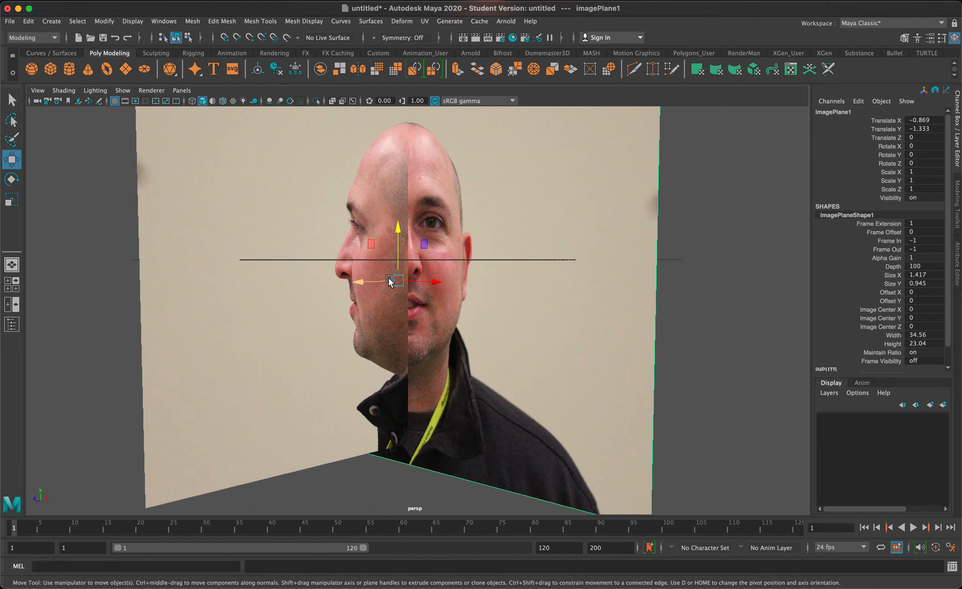
# - Select both image planes and raise them together, bringing the front plane's Translate Y to about 0.033
pyautogui.click(315, 361)
pyautogui.keyDown('alt'); pyautogui.moveTo(278, 262); pyautogui.dragTo(324, 294); pyautogui.keyUp('alt')
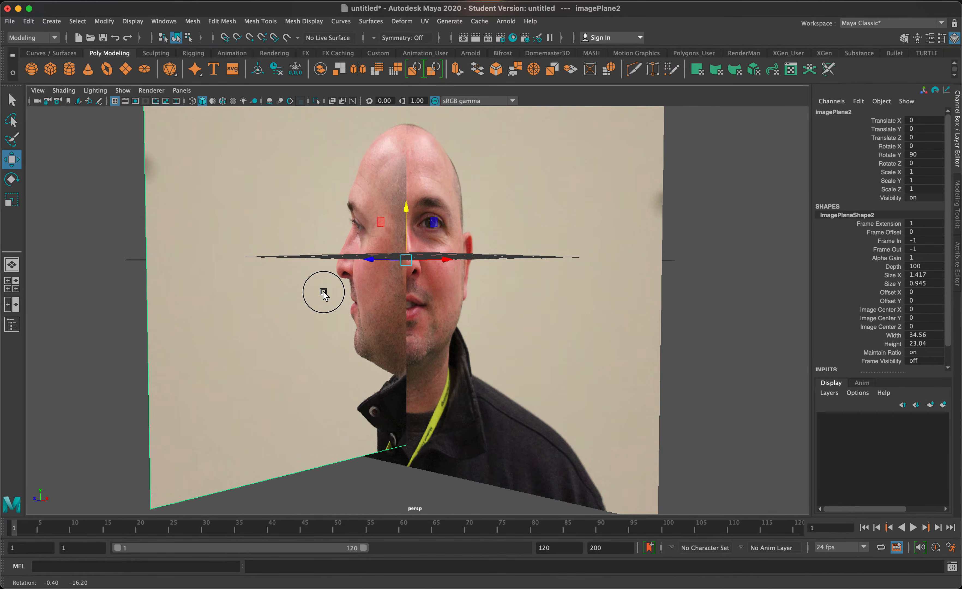
pyautogui.moveTo(411, 213); pyautogui.dragTo(413, 199)
pyautogui.hotkey('ctrl', 'z')
pyautogui.click(532, 320)
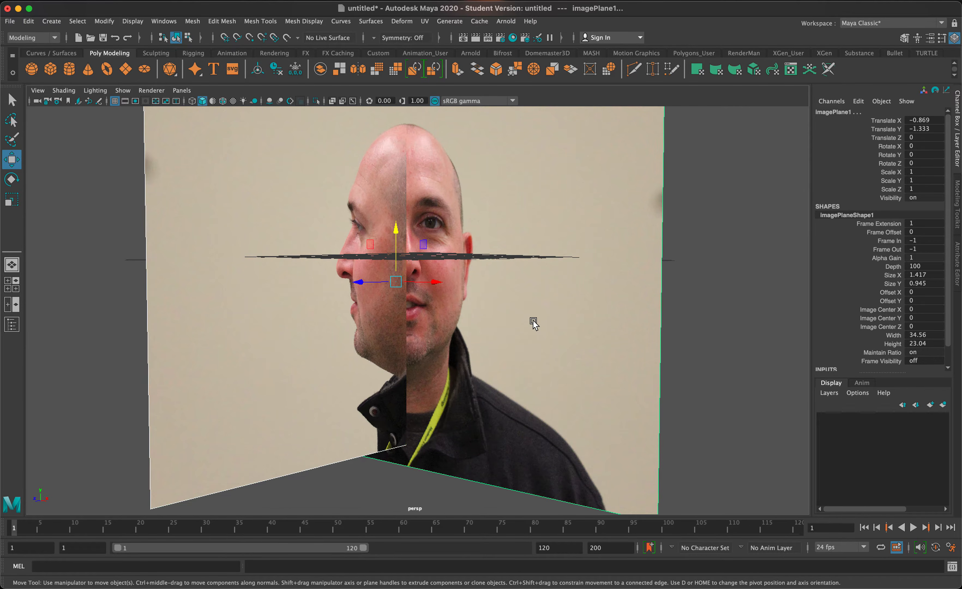
pyautogui.moveTo(398, 230); pyautogui.dragTo(398, 209)
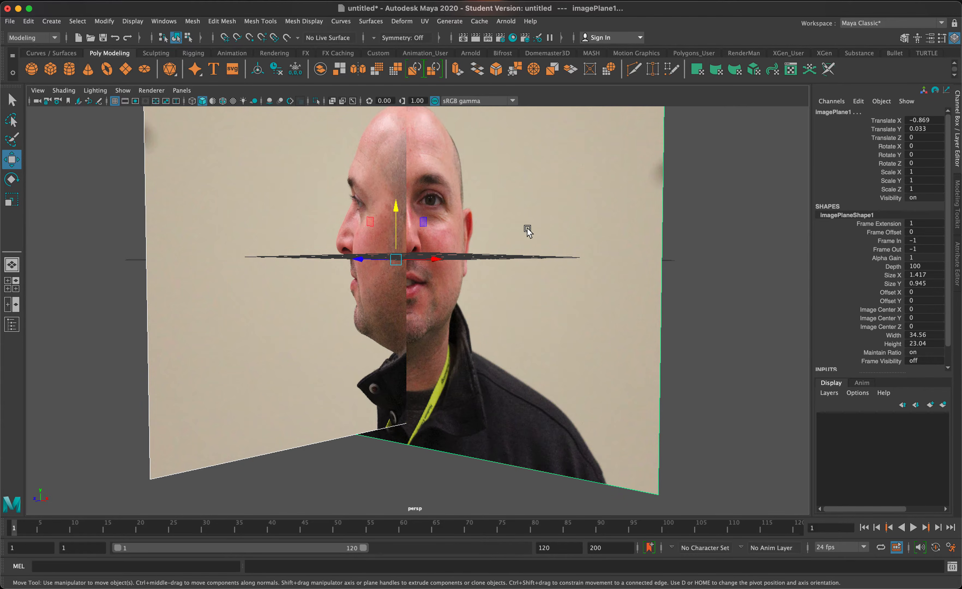
# - Shift both image planes vertically together until the front plane's Translate Y is about -0.708, and return to the four-view layout with the Select Tool
pyautogui.moveTo(539, 232)
pyautogui.keyDown('alt'); pyautogui.mouseDown()
pyautogui.moveTo(498, 208)
pyautogui.moveTo(497, 232)
pyautogui.moveTo(510, 241)
pyautogui.moveTo(555, 244)
pyautogui.mouseUp(); pyautogui.keyUp('alt')
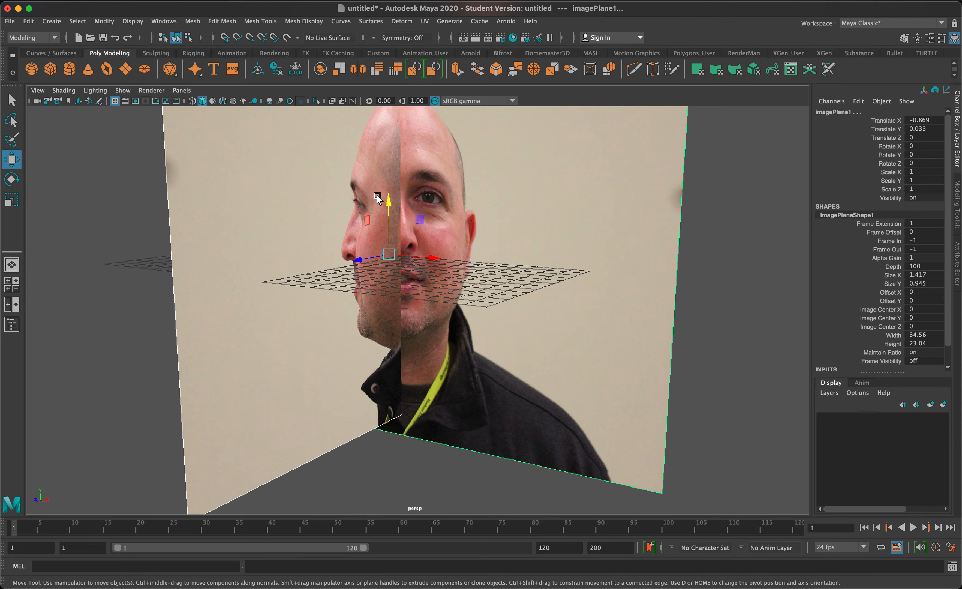
pyautogui.moveTo(388, 203); pyautogui.dragTo(433, 133)
pyautogui.moveTo(432, 127); pyautogui.dragTo(478, 234)
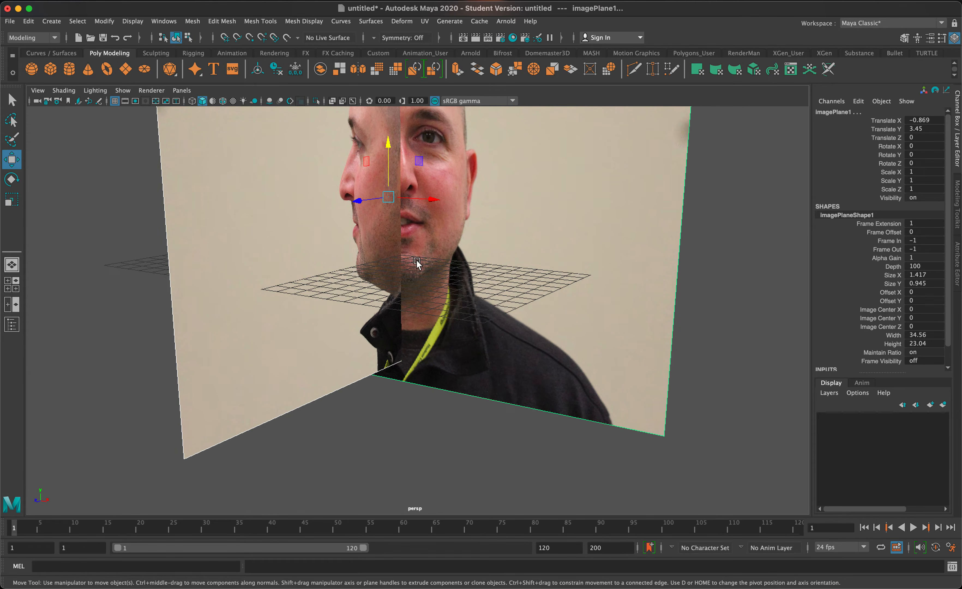
pyautogui.keyDown('alt'); pyautogui.moveTo(413, 275); pyautogui.dragTo(390, 256); pyautogui.keyUp('alt')
pyautogui.moveTo(403, 162); pyautogui.dragTo(451, 242)
pyautogui.moveTo(400, 162); pyautogui.dragTo(401, 217)
pyautogui.press('space')
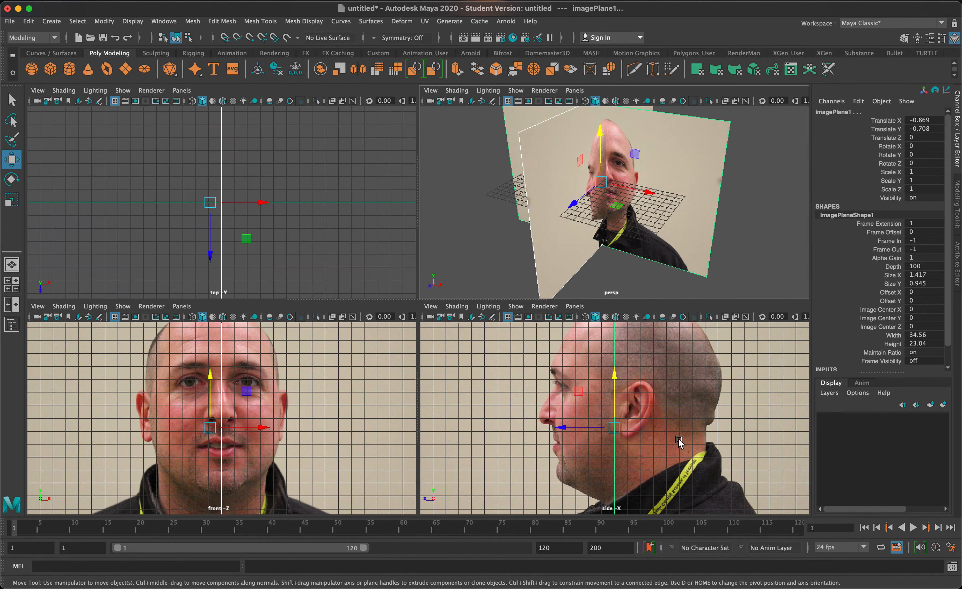
pyautogui.press('q')
pyautogui.click(221, 422)
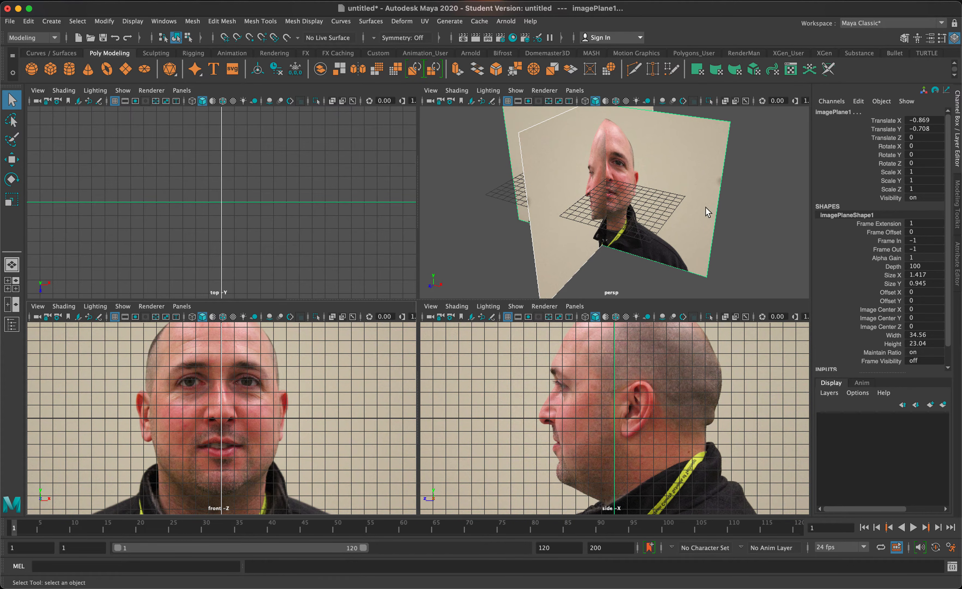
# - Select only the front image plane and move it back by setting its Translate Z to -10
pyautogui.scroll(-5, 707, 207)
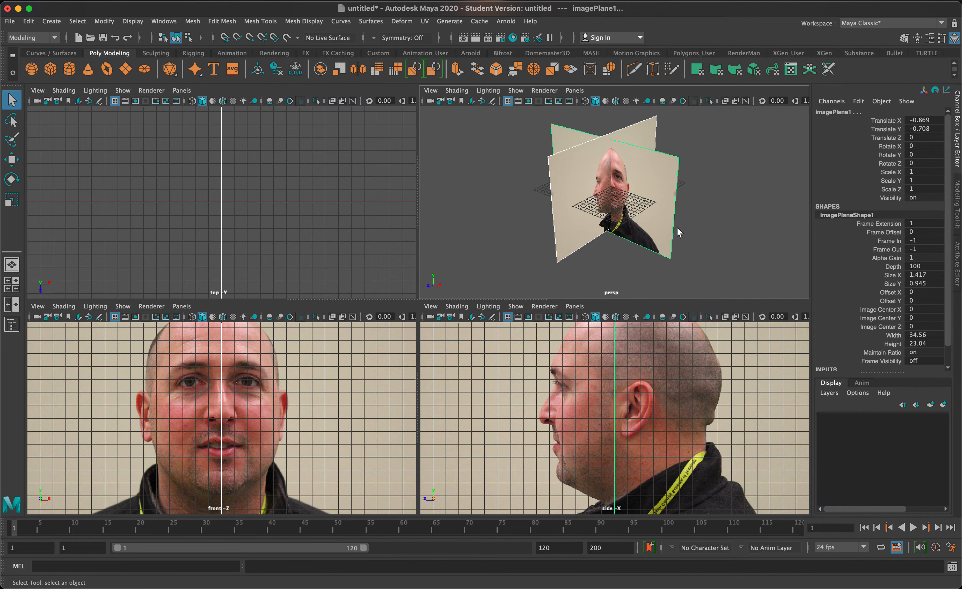
pyautogui.click(651, 251)
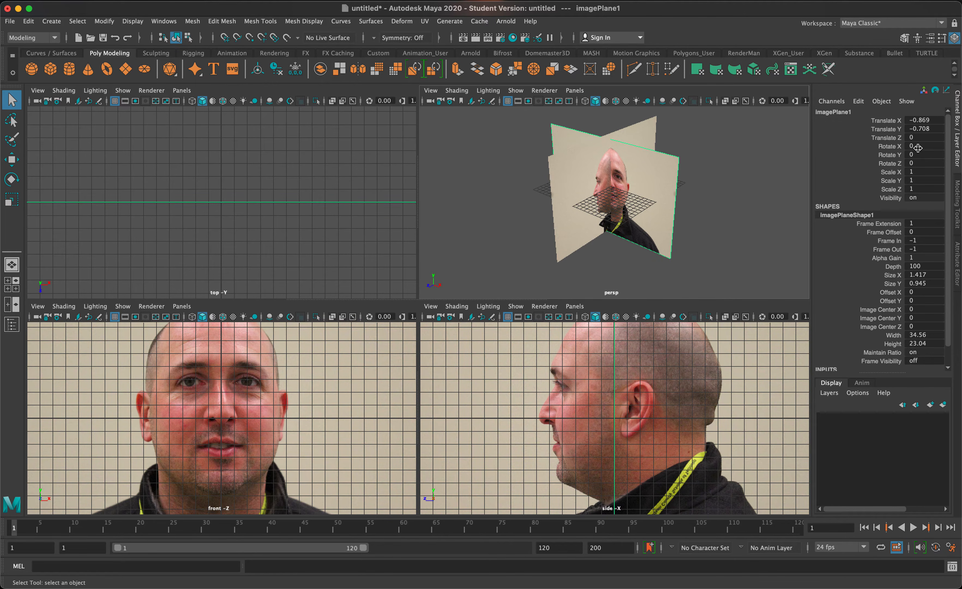
pyautogui.doubleClick(919, 138)
pyautogui.write('-100')
pyautogui.press('Return')
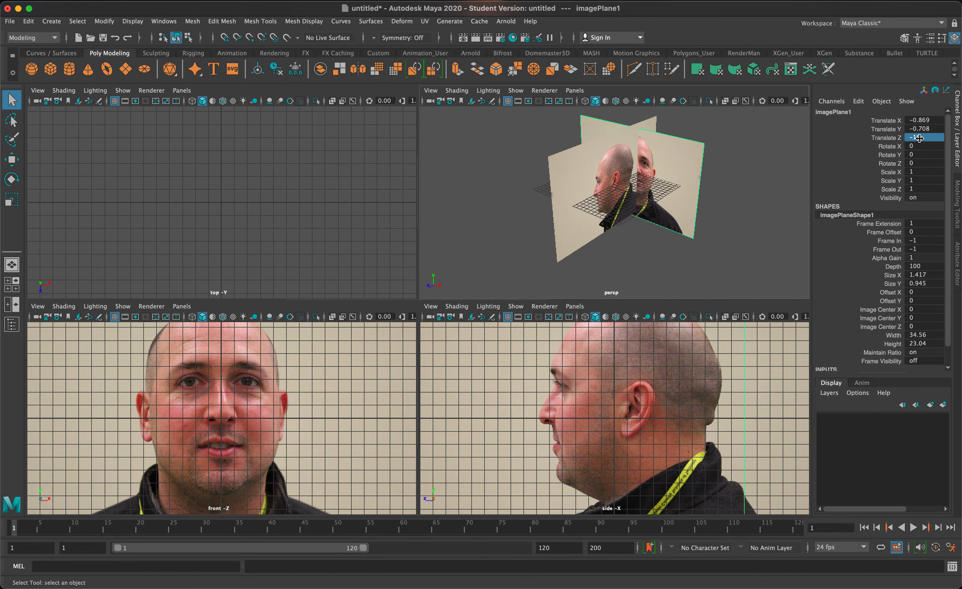
# - Select the side image plane and set its Translate X to -10
pyautogui.click(567, 193)
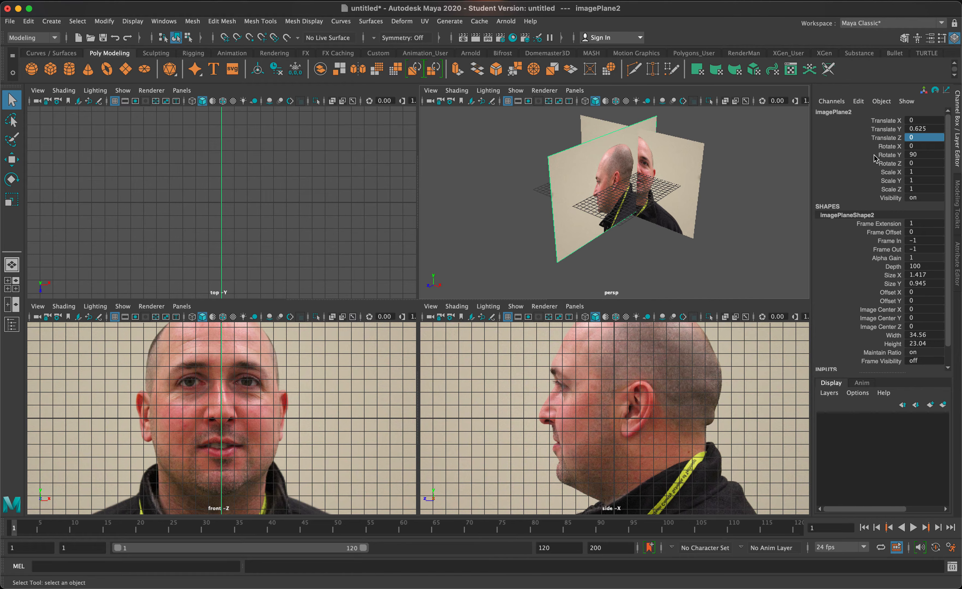
pyautogui.click(922, 121)
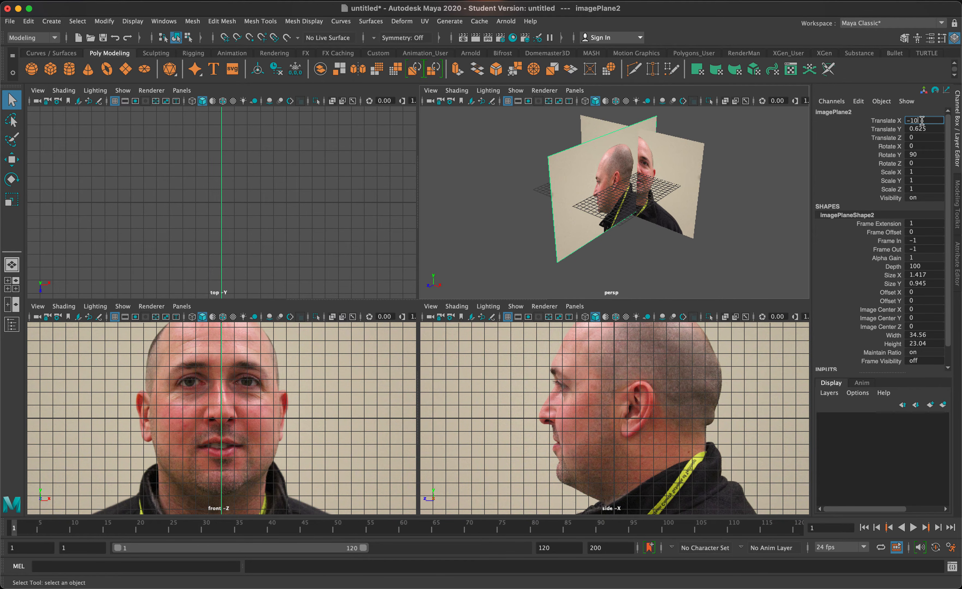
pyautogui.press('Return')
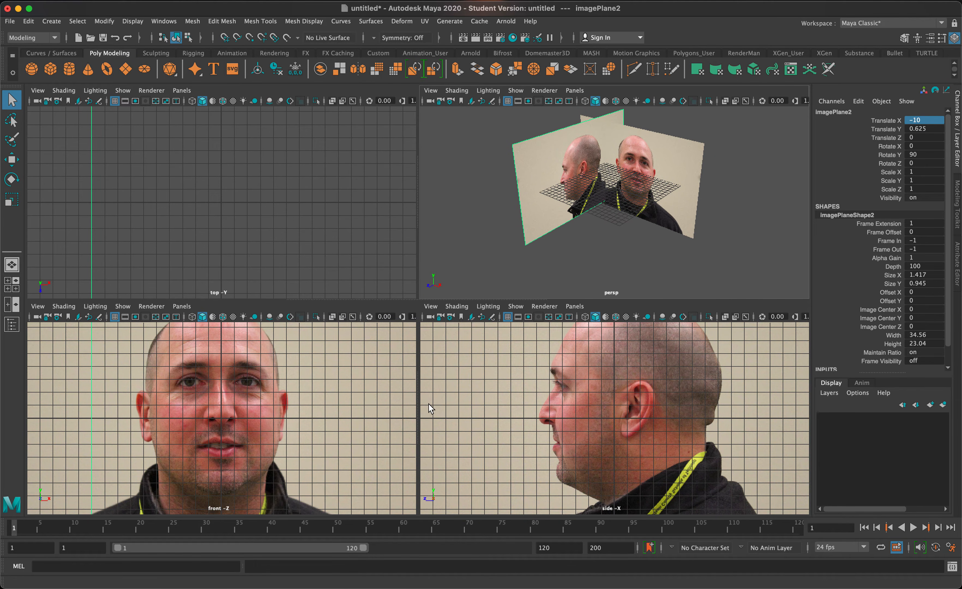
# - Select both image planes, create a display layer from them, and rename the layer Ref
pyautogui.moveTo(652, 240)
pyautogui.keyDown('alt'); pyautogui.mouseDown()
pyautogui.moveTo(543, 215)
pyautogui.moveTo(634, 239)
pyautogui.moveTo(718, 240)
pyautogui.moveTo(625, 217)
pyautogui.moveTo(625, 232)
pyautogui.moveTo(639, 227)
pyautogui.mouseUp(); pyautogui.keyUp('alt')
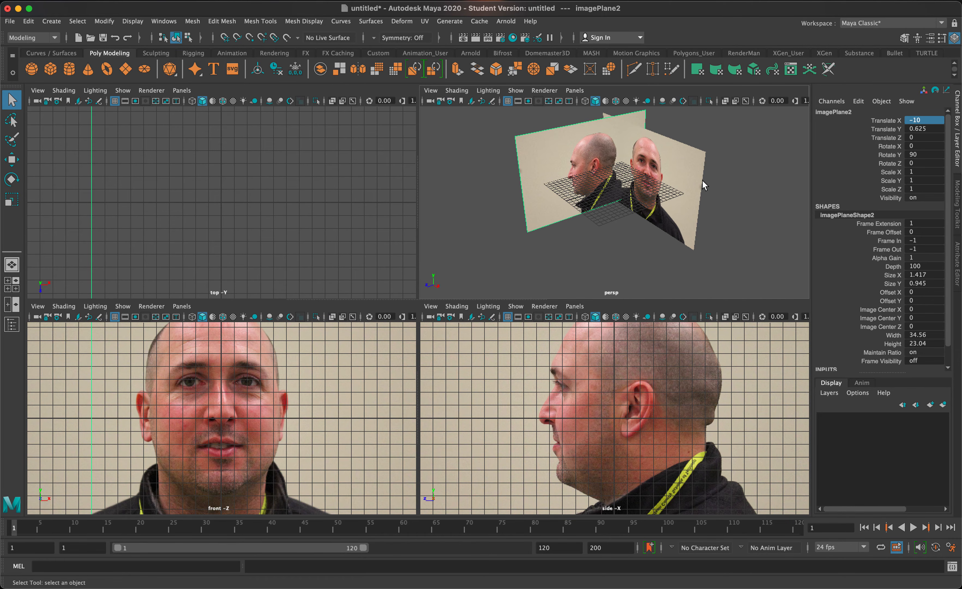
pyautogui.click(684, 165)
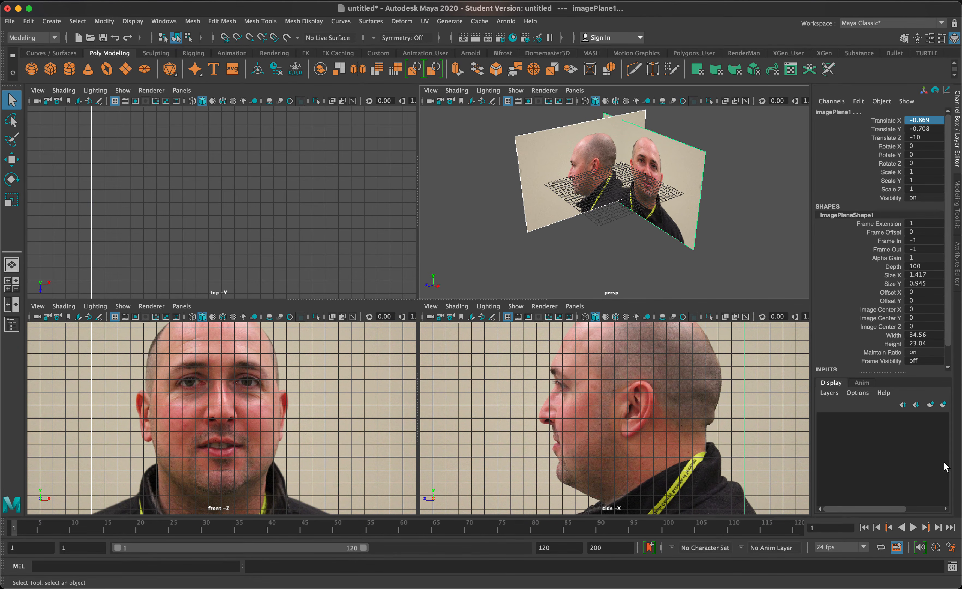
pyautogui.click(943, 405)
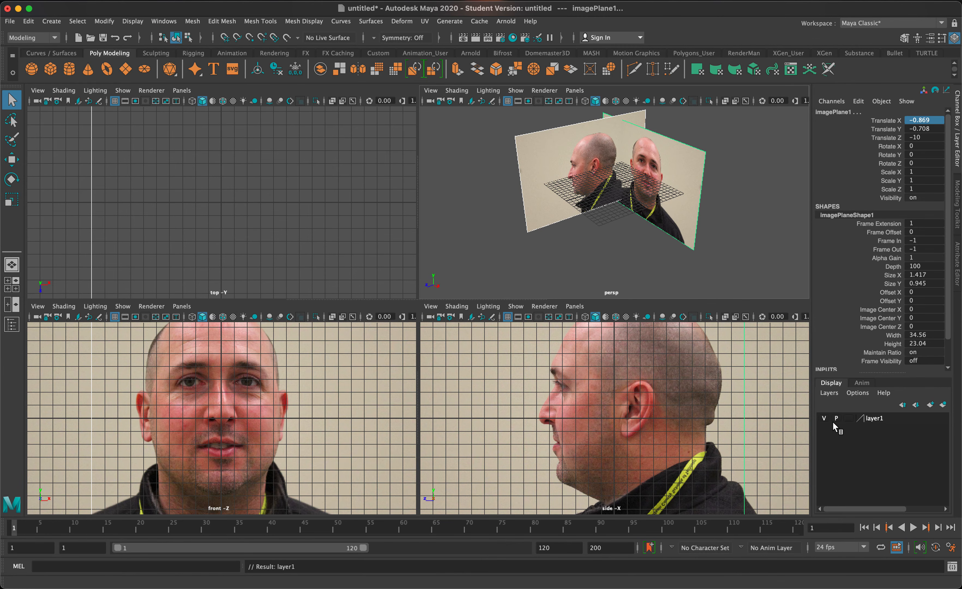
pyautogui.doubleClick(874, 418)
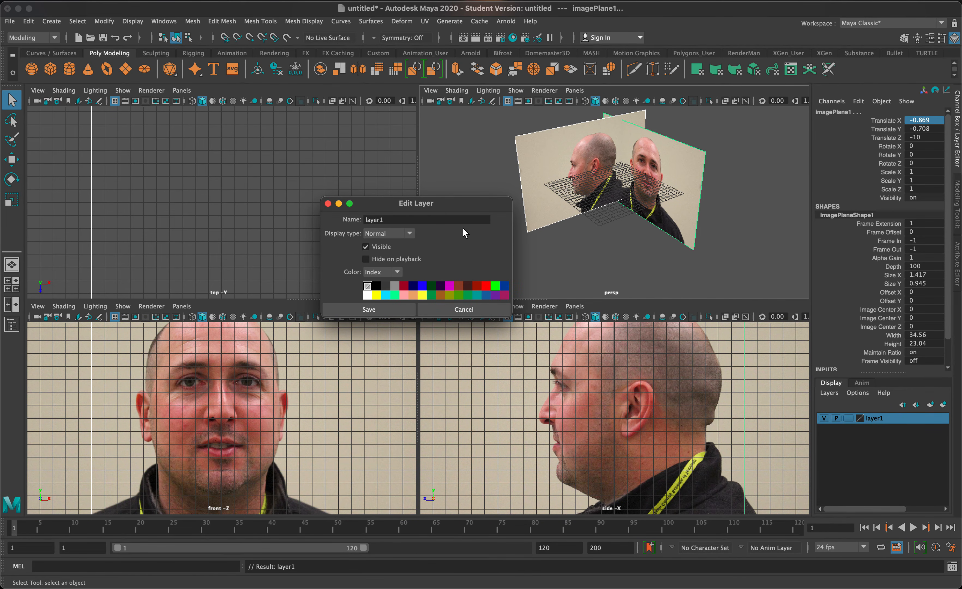
pyautogui.click(464, 221)
pyautogui.write('Ref')
pyautogui.click(406, 307)
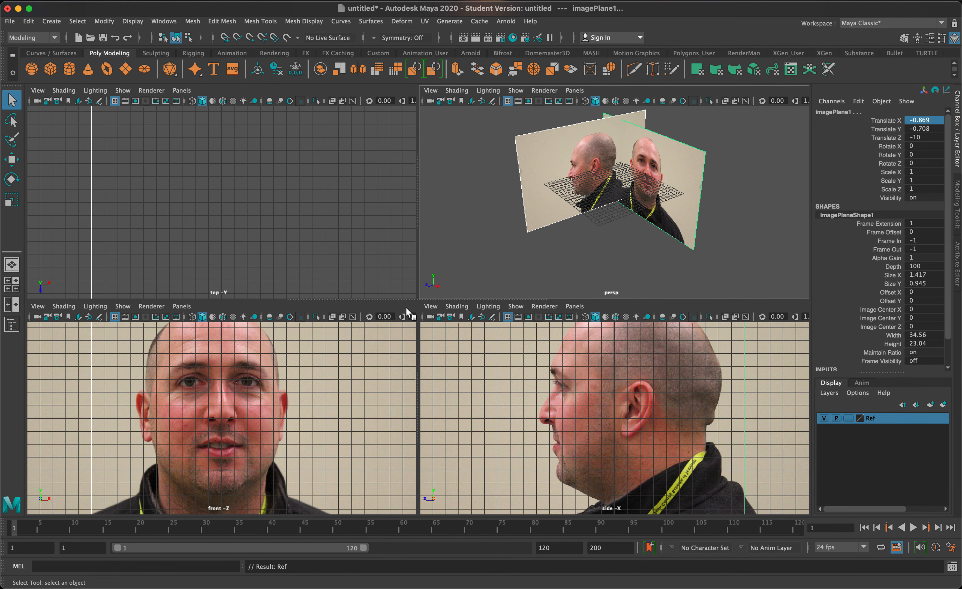
# - Toggle the Ref layer's visibility off and on, and set the layer to Reference mode, testing the lock by trying to select the image planes
pyautogui.click(824, 419)
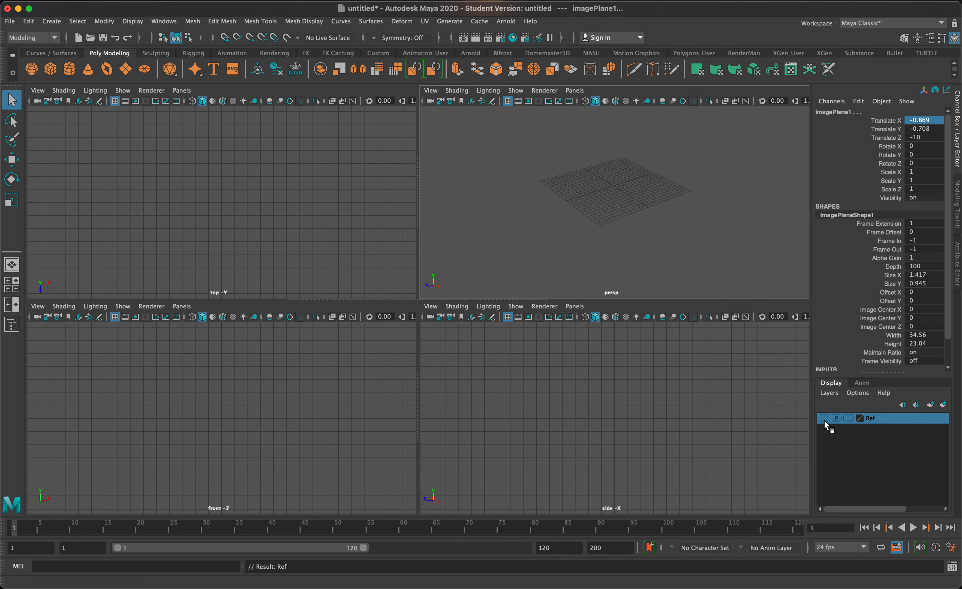
pyautogui.click(825, 418)
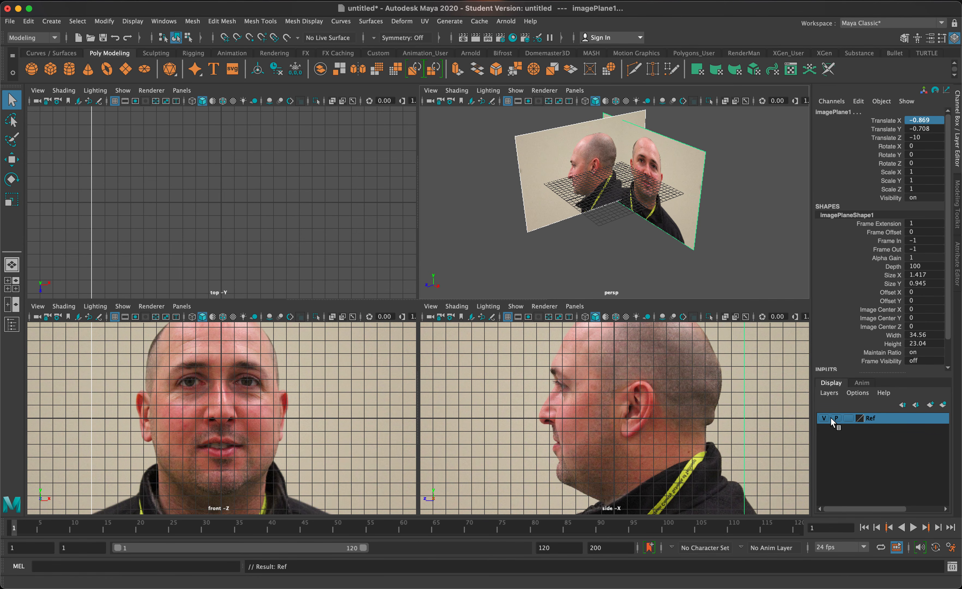
pyautogui.click(849, 419)
pyautogui.click(649, 228)
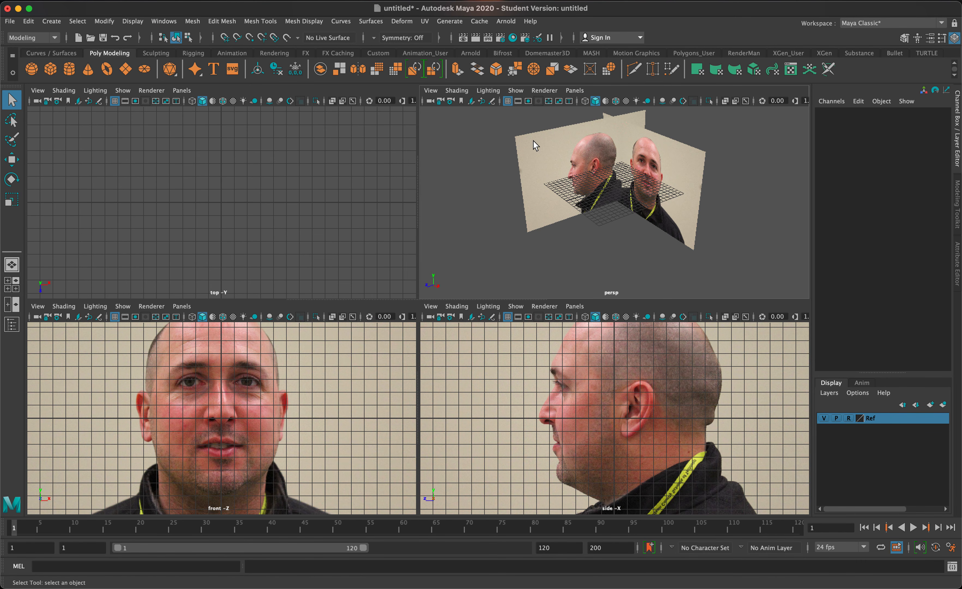
pyautogui.click(605, 148)
pyautogui.rightClick(676, 190)
pyautogui.moveTo(614, 180)
pyautogui.keyDown('alt'); pyautogui.mouseDown()
pyautogui.moveTo(668, 182)
pyautogui.moveTo(648, 174)
pyautogui.moveTo(656, 170)
pyautogui.moveTo(661, 188)
pyautogui.moveTo(647, 202)
pyautogui.moveTo(605, 189)
pyautogui.moveTo(618, 194)
pyautogui.mouseUp(); pyautogui.keyUp('alt')
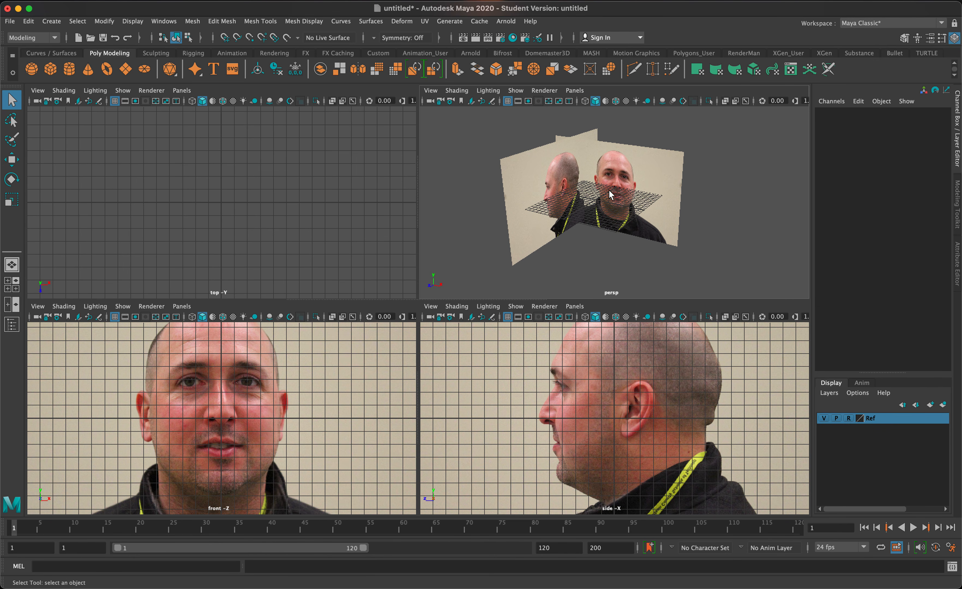